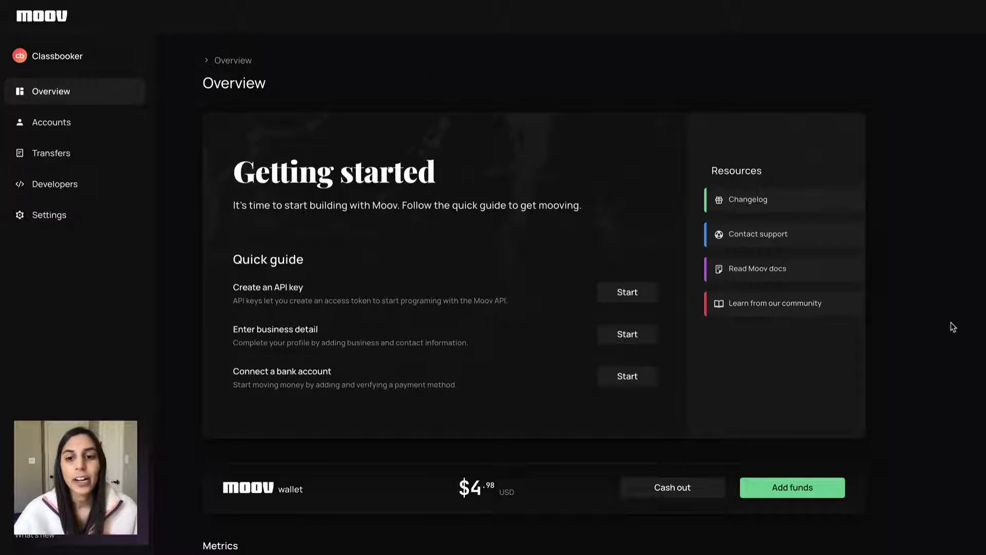
Scroll down the Overview page to look over the Metrics section.
scroll(951, 324, down, 1)
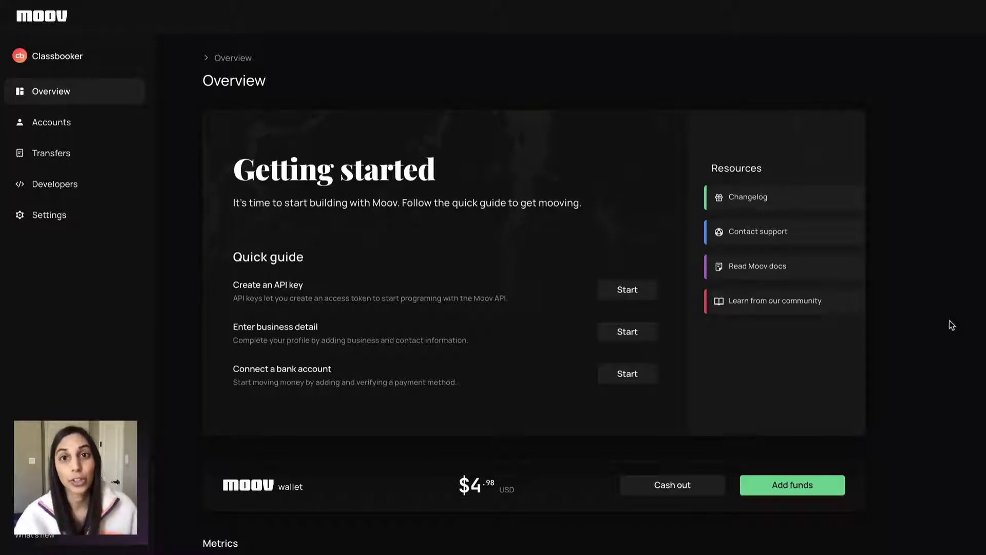
scroll(952, 325, down, 5)
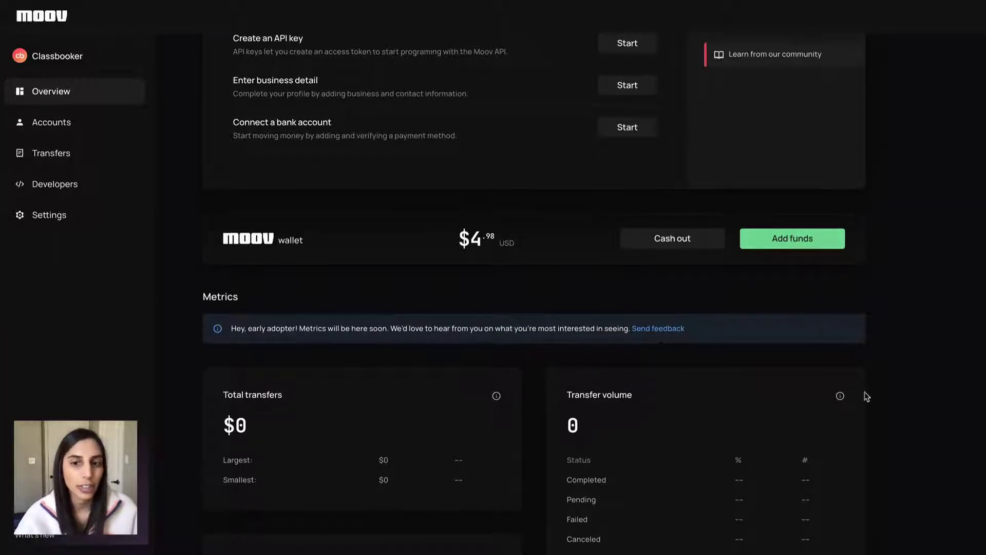
scroll(879, 396, down, 3)
scroll(877, 396, down, 2)
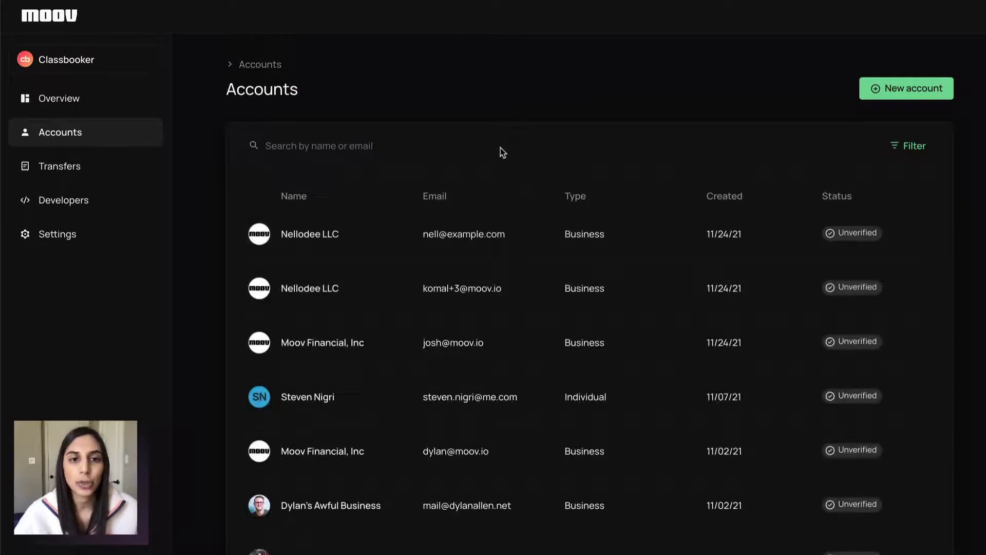
Search the Accounts list for the individual account holder by name.
click(387, 150)
text(komal)
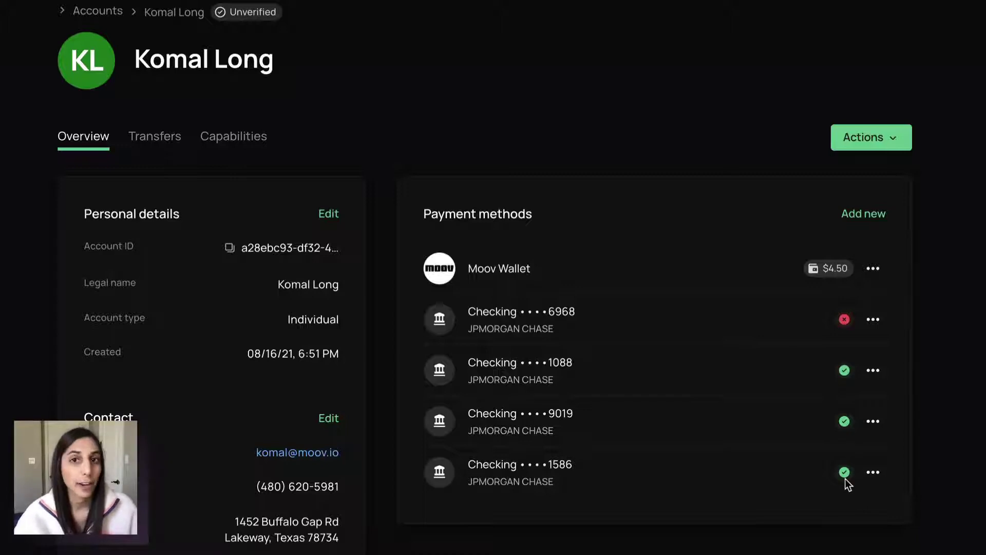
click(877, 323)
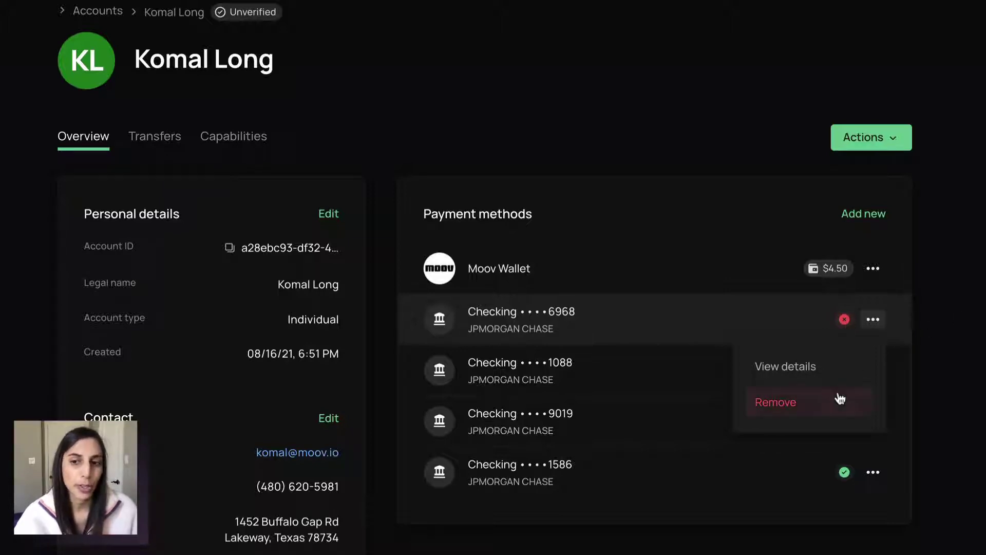
click(876, 220)
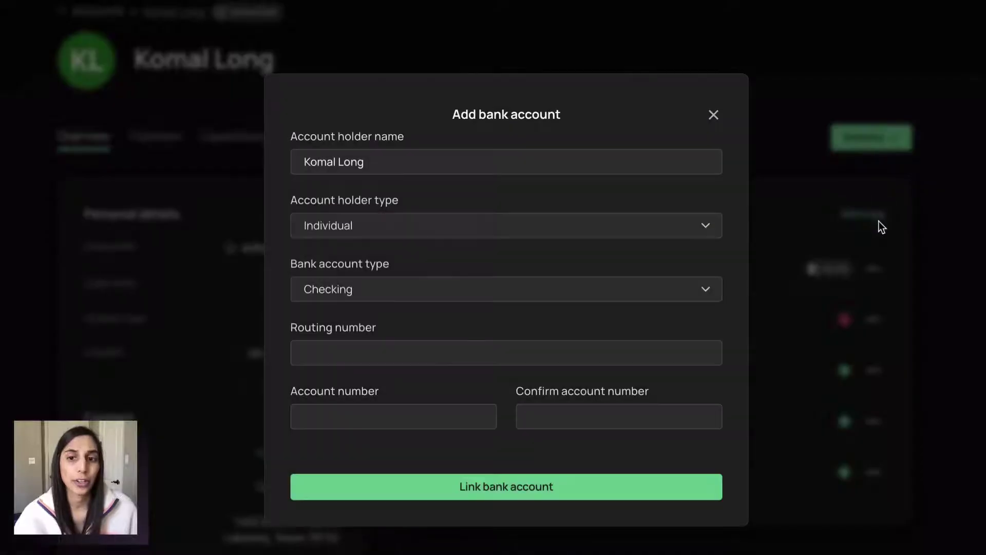
click(713, 116)
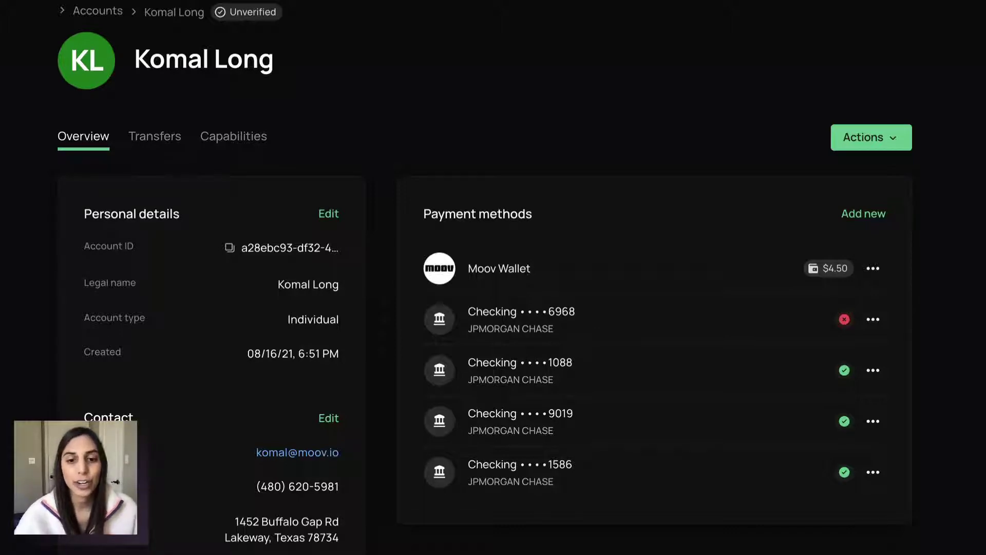
On the Capabilities tab, review the Transfers capability's requirement details, then dismiss them.
click(213, 138)
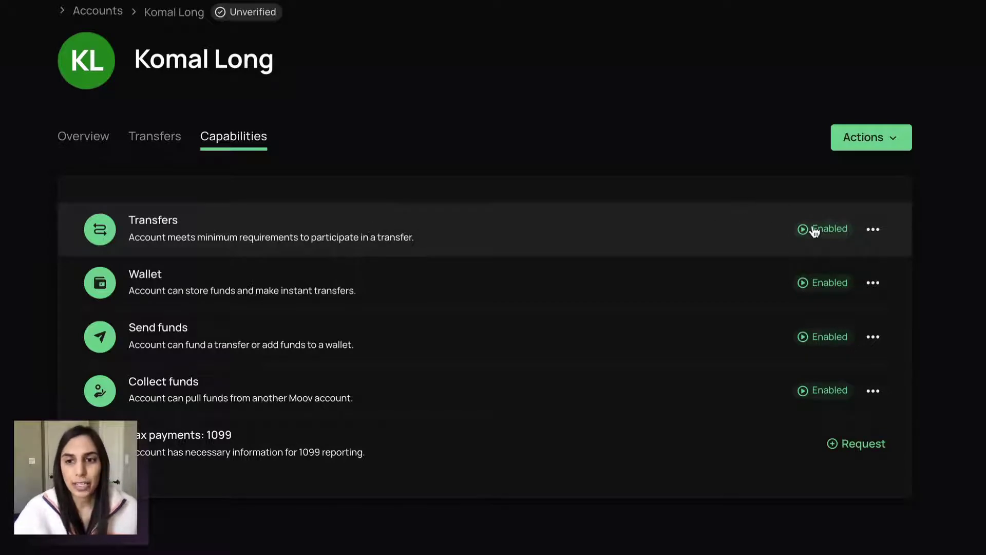
click(872, 229)
click(826, 281)
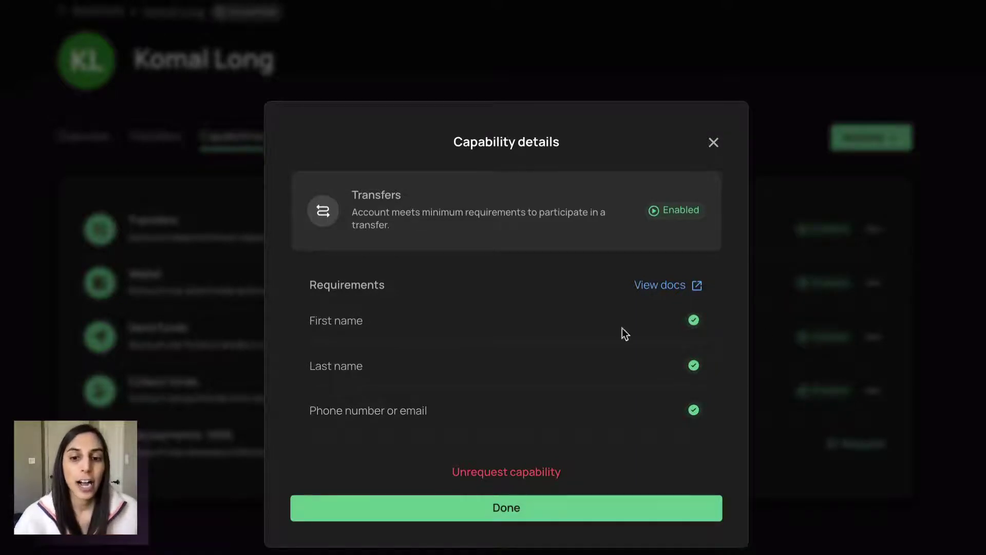
click(522, 508)
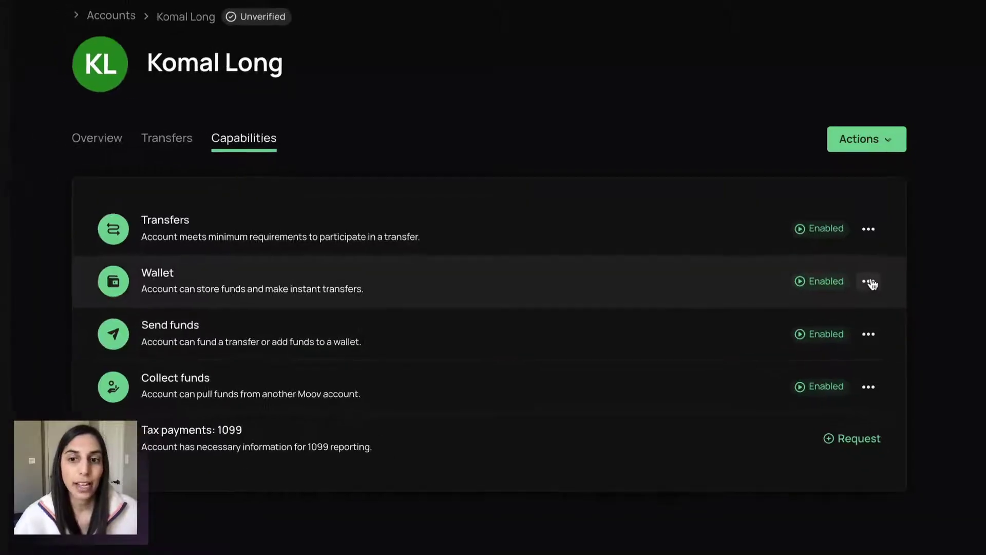
click(869, 282)
click(853, 330)
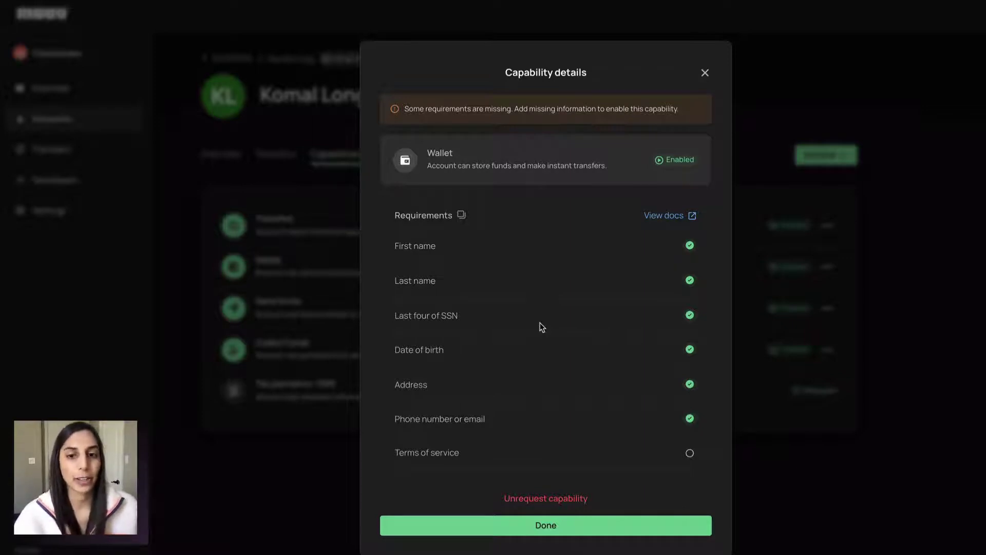
click(704, 73)
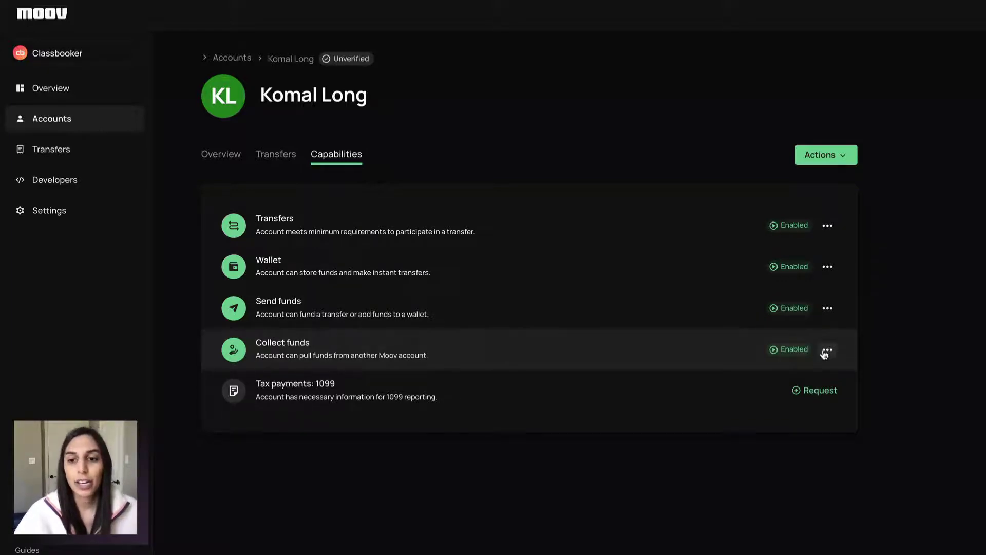
click(827, 349)
click(569, 520)
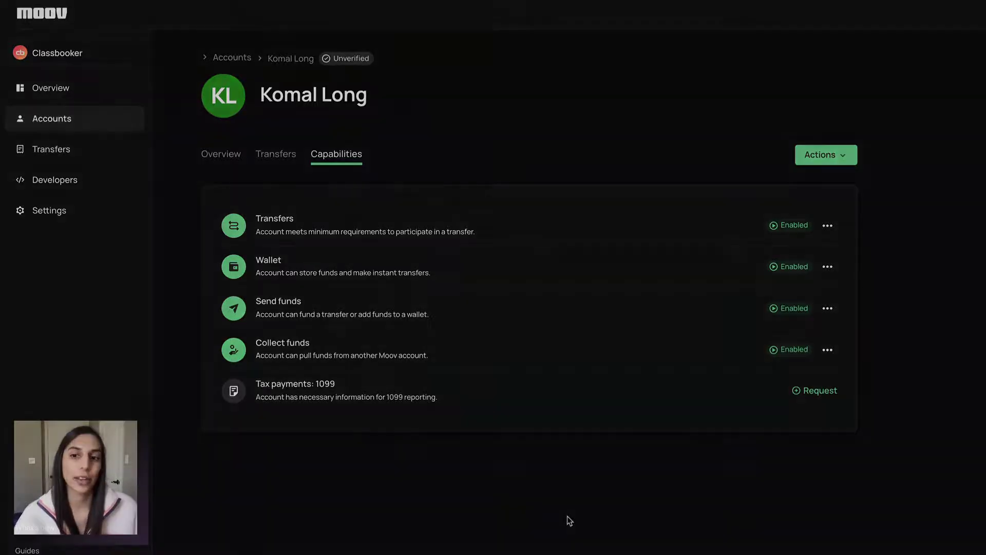
Open the Transfers list and preview its status and date filter options without applying any.
click(63, 146)
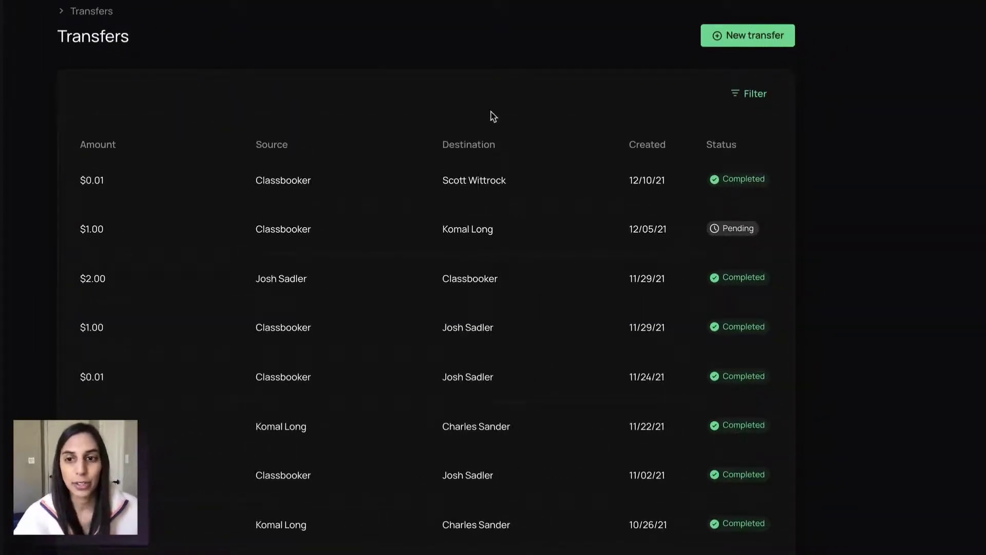
click(758, 97)
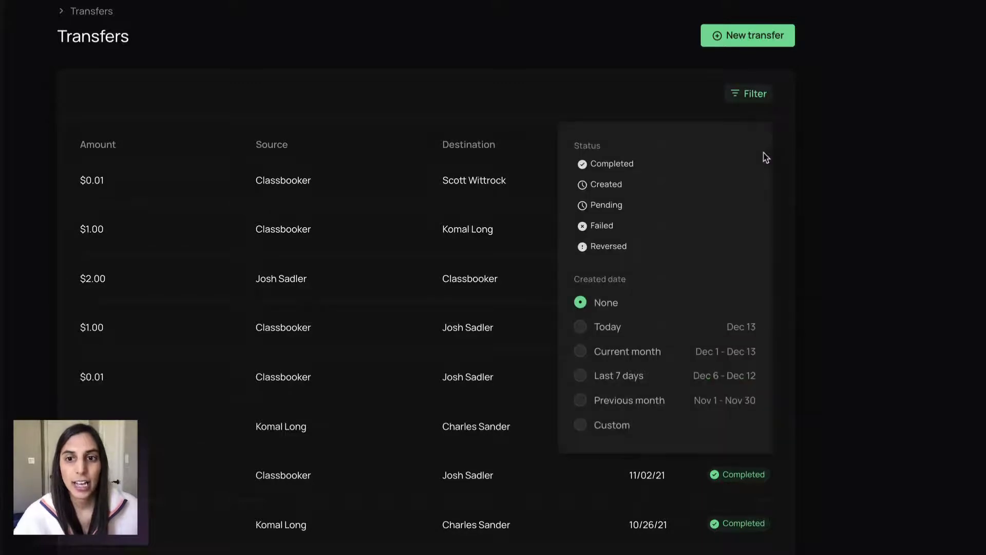
click(869, 227)
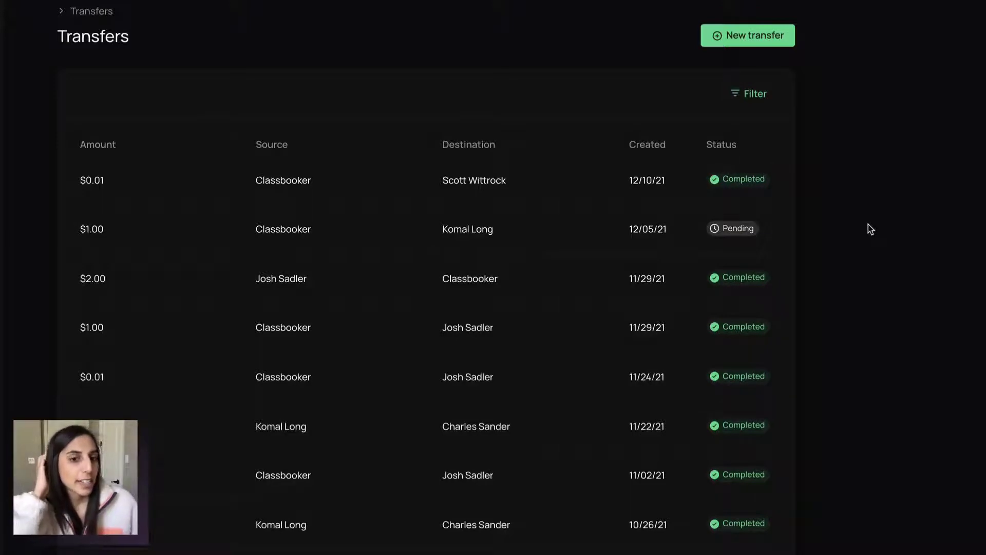
Open the newest $0.01 completed transfer's details.
click(472, 198)
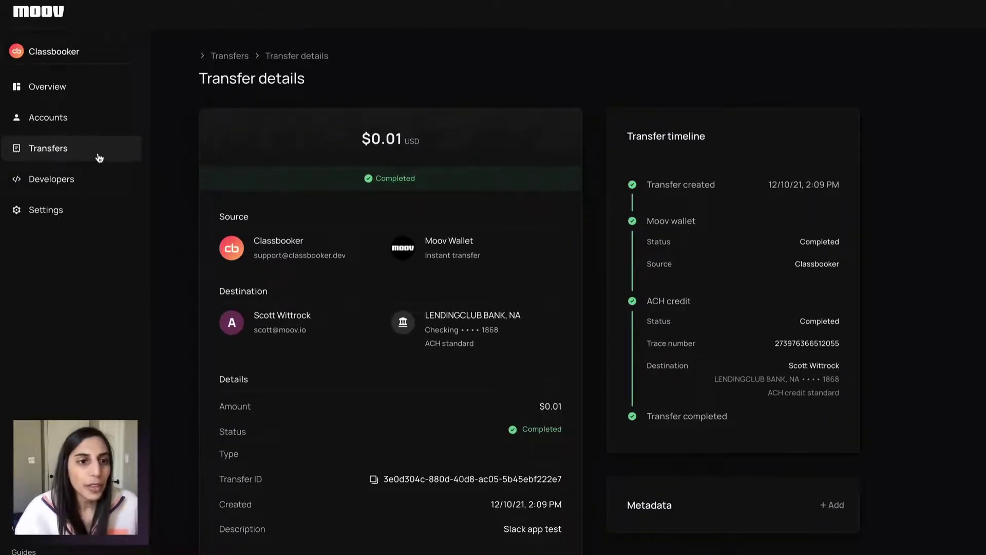
Back on Transfers, preview the Create transfer form twice and close it without creating anything.
click(97, 153)
click(832, 86)
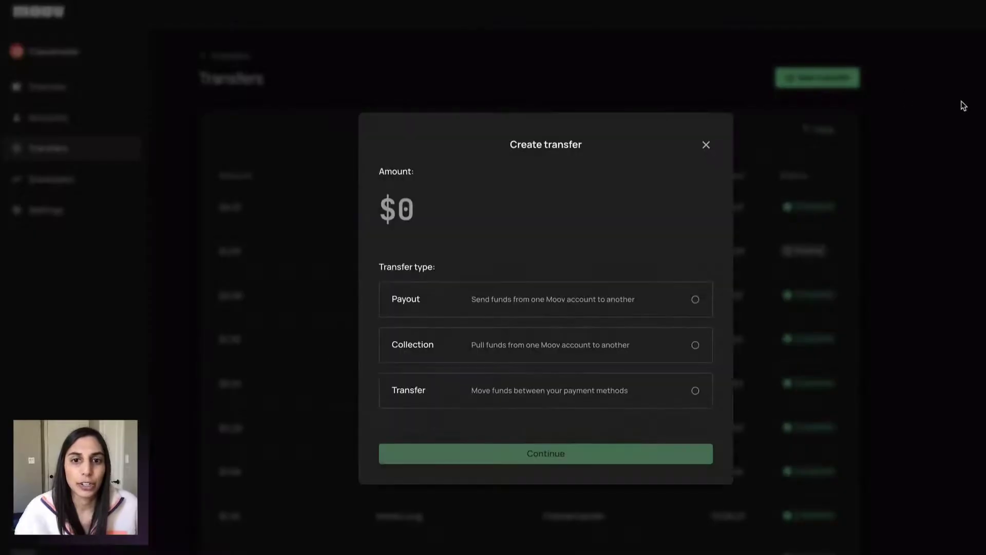
click(711, 144)
click(824, 84)
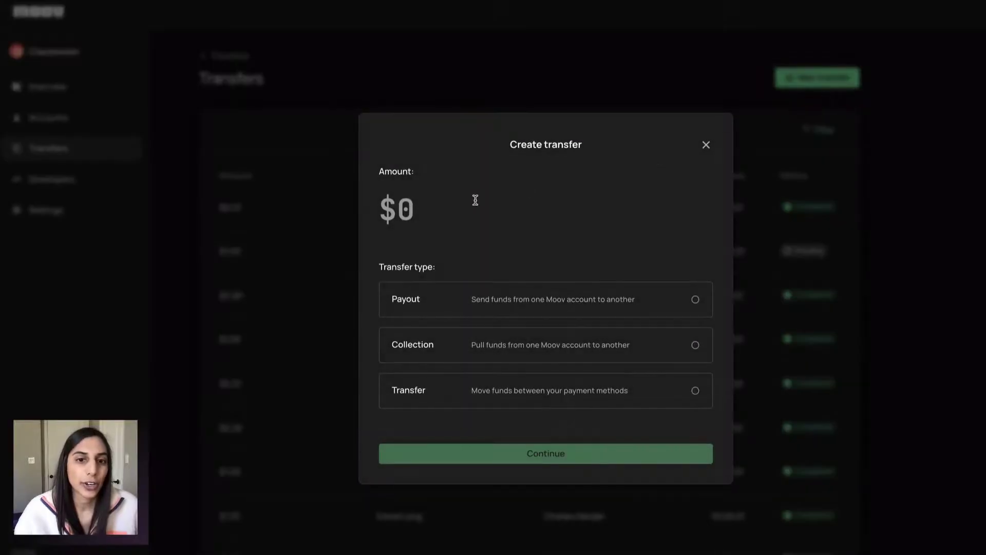
click(709, 147)
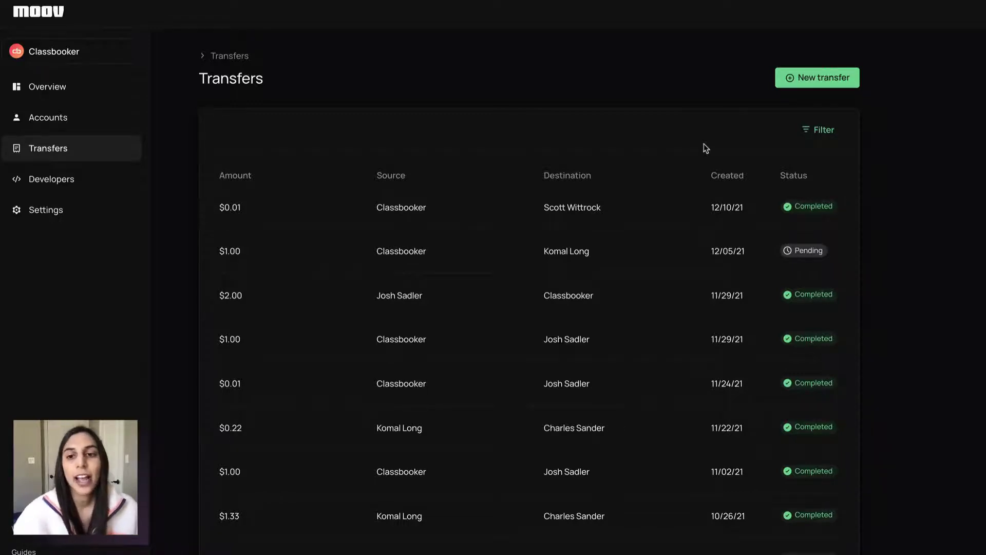
Reopen the newest $0.01 transfer and highlight its ACH credit Completed status.
click(641, 208)
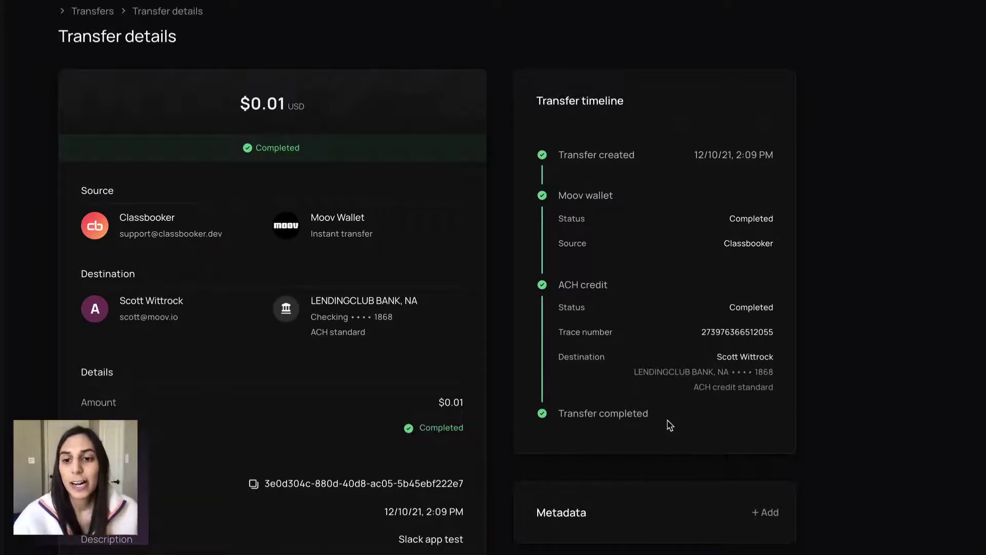
double_click(747, 307)
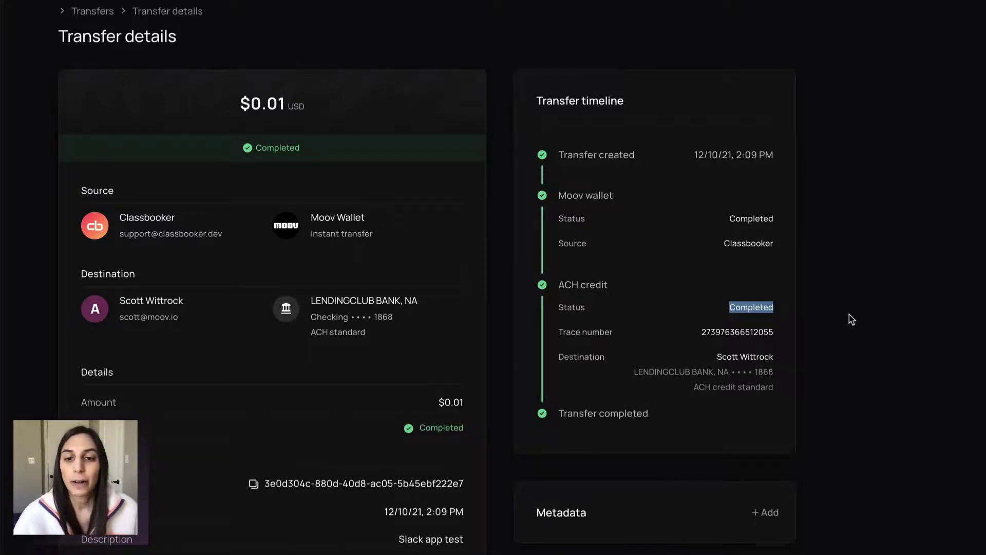
click(808, 333)
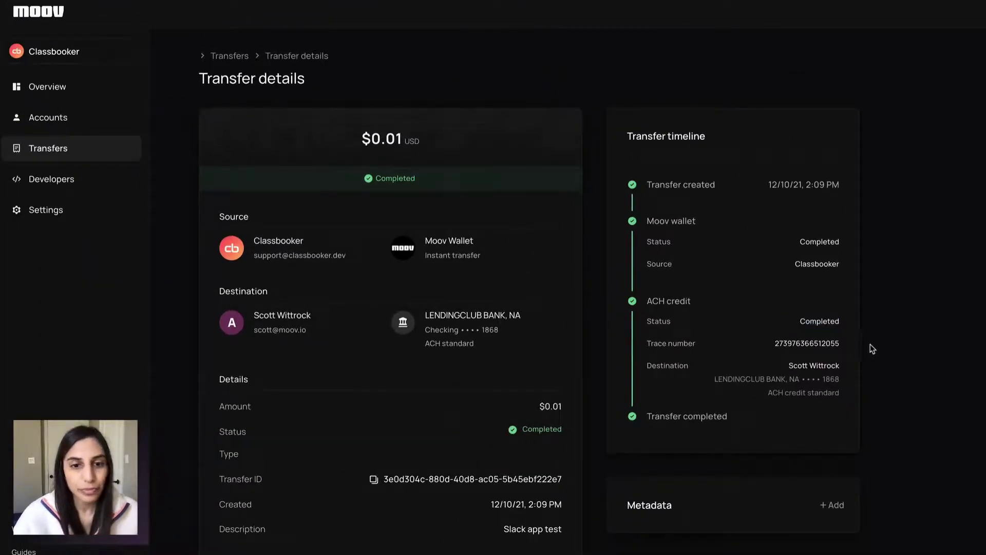
Load more transfers, open the failed $5.00 transfer, and stay signed in.
click(38, 157)
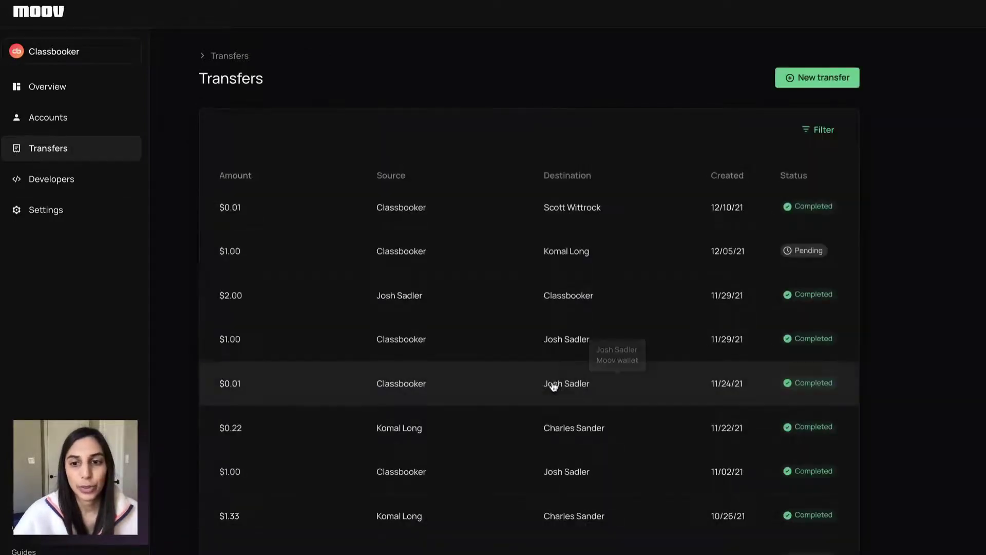
scroll(550, 385, down, 10)
click(544, 532)
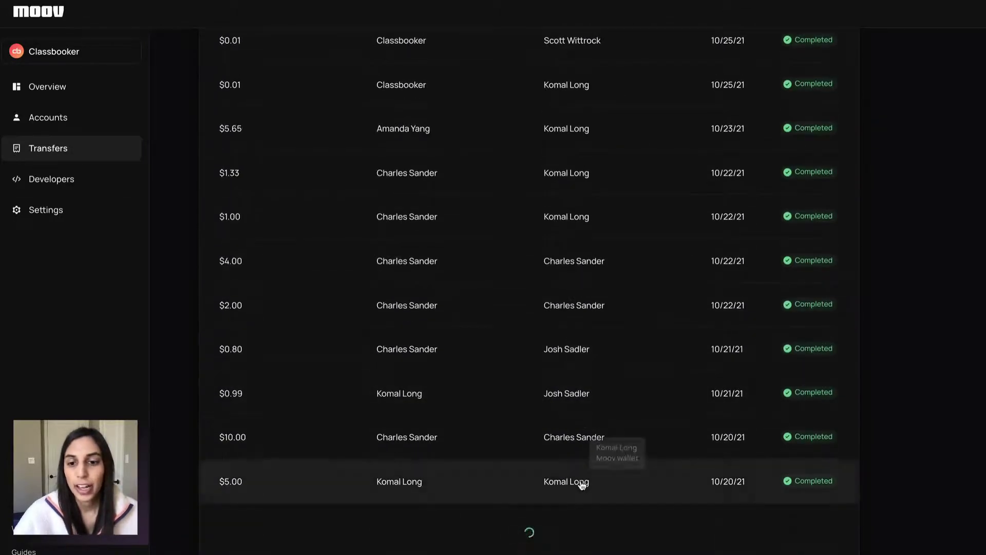
scroll(578, 459, down, 4)
scroll(578, 459, down, 1)
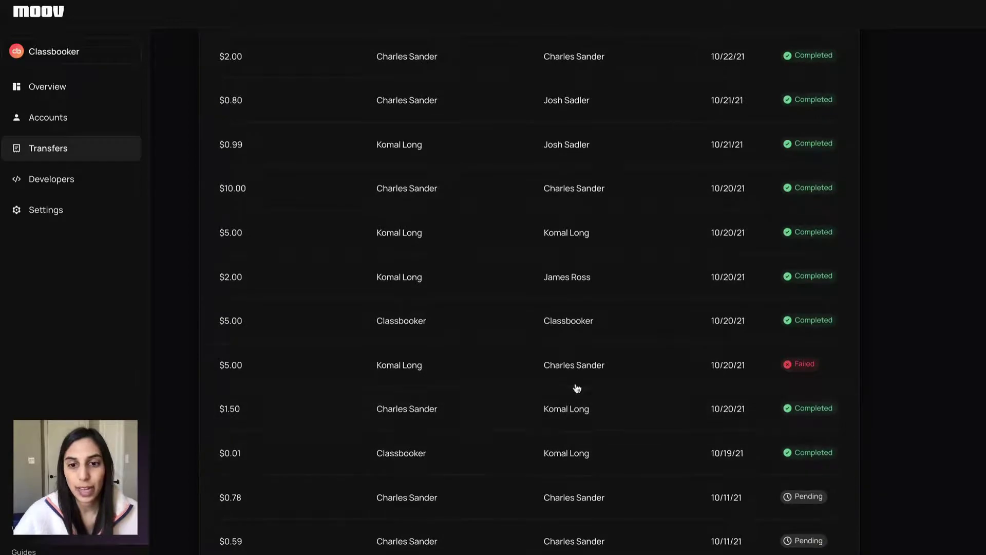
click(519, 378)
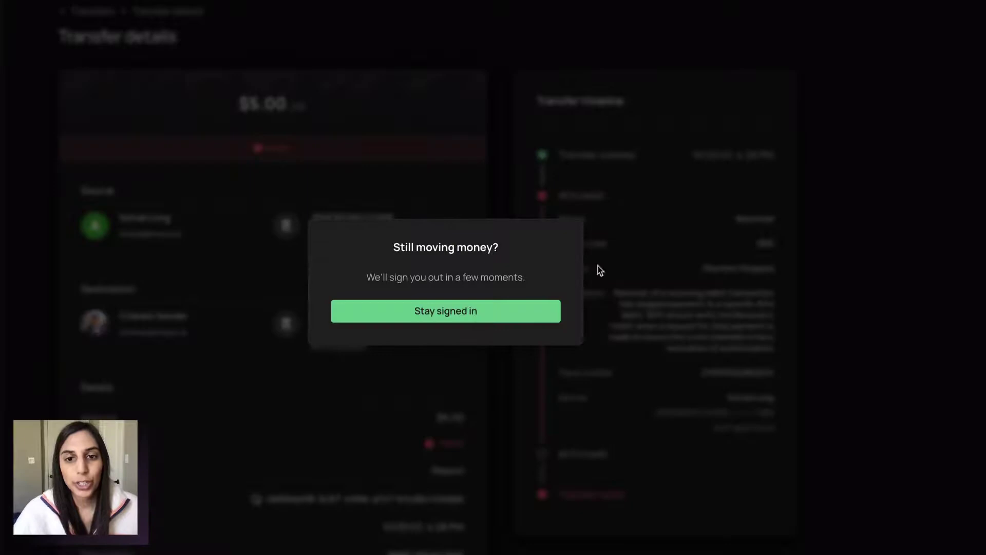
click(549, 314)
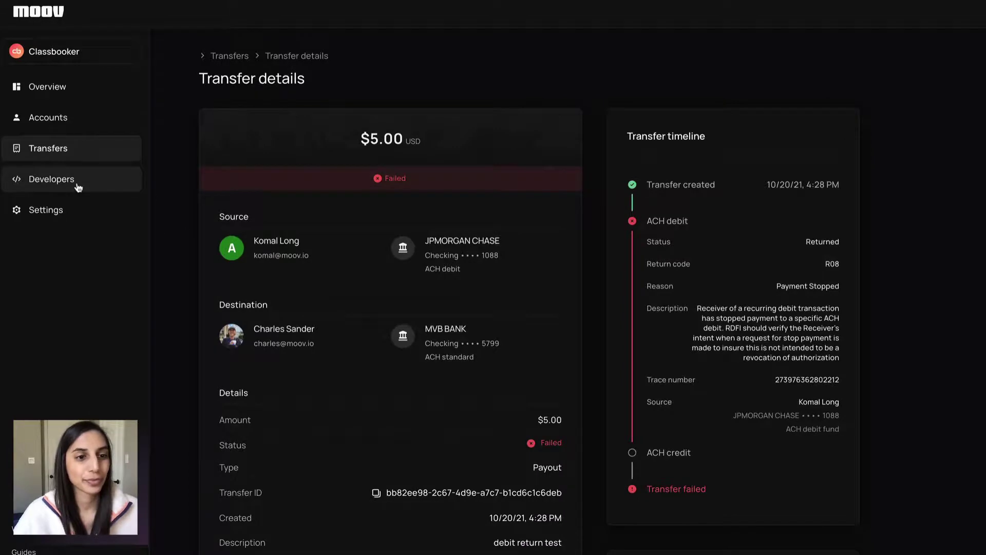
In Developers, preview and dismiss the New API key form, then view Webhooks.
click(77, 186)
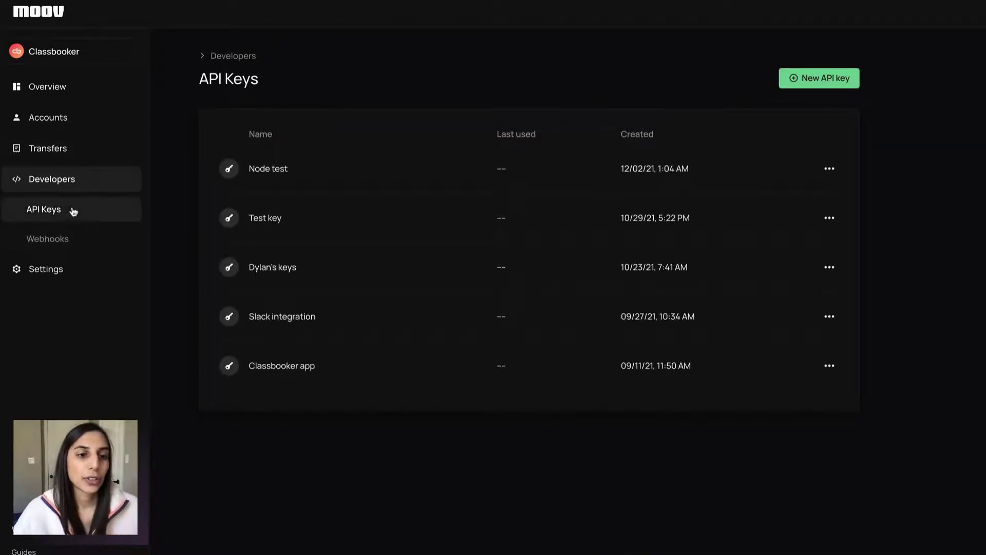
click(838, 81)
click(666, 136)
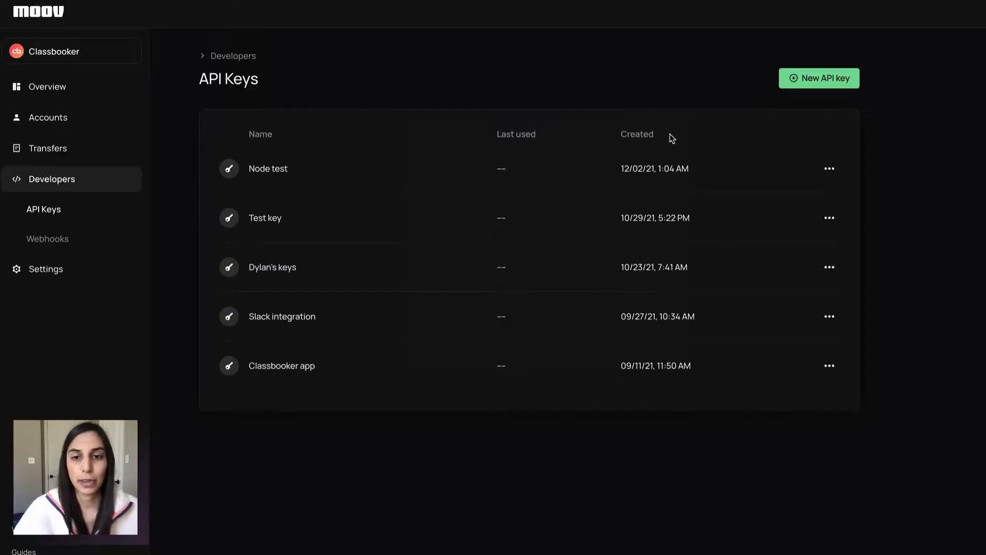
click(107, 253)
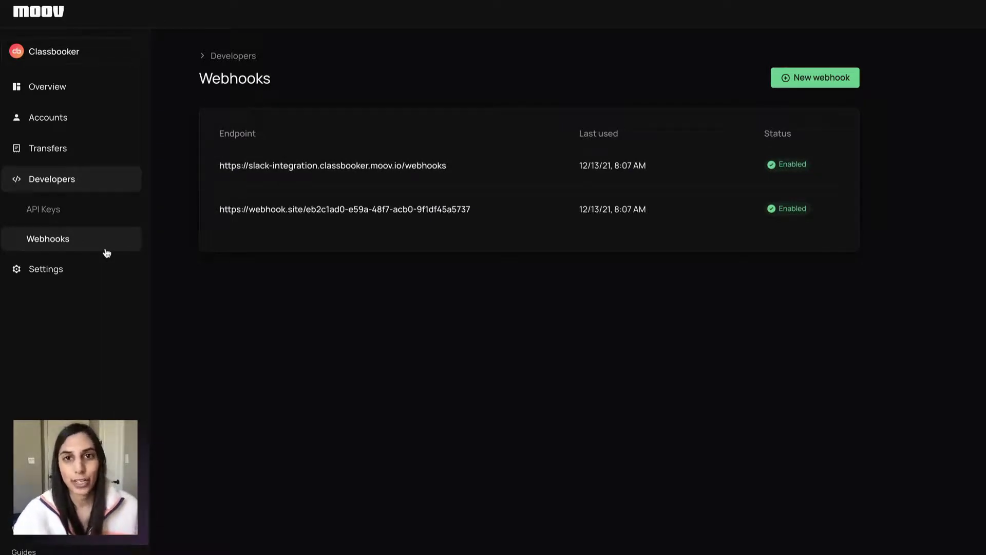
Start a new webhook and tick All events under Events to send.
click(802, 83)
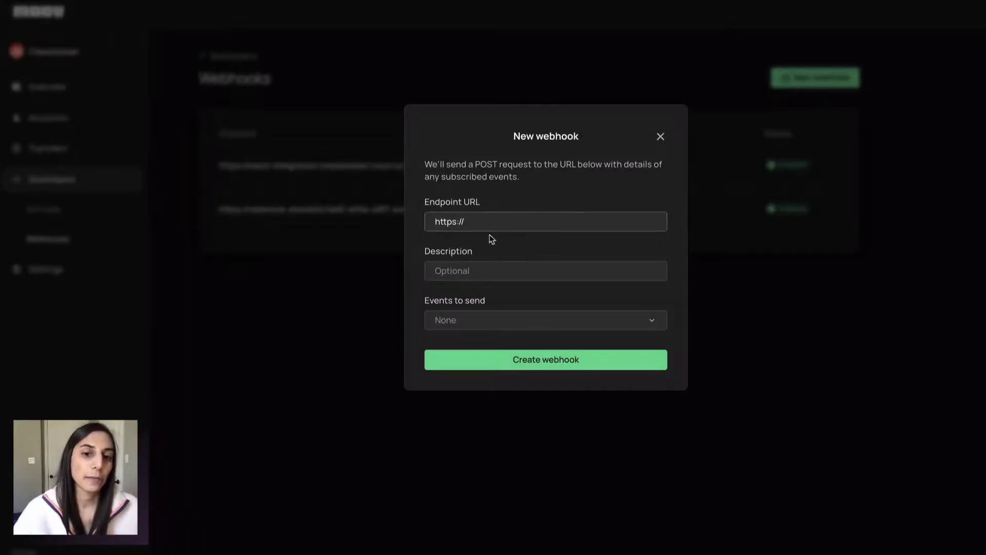
click(554, 320)
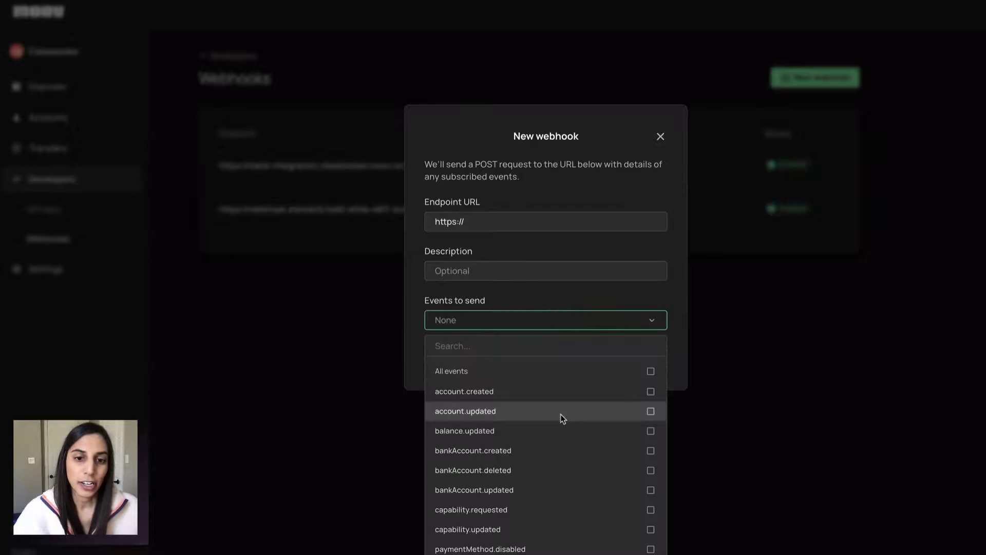
scroll(562, 414, down, 2)
scroll(565, 412, up, 2)
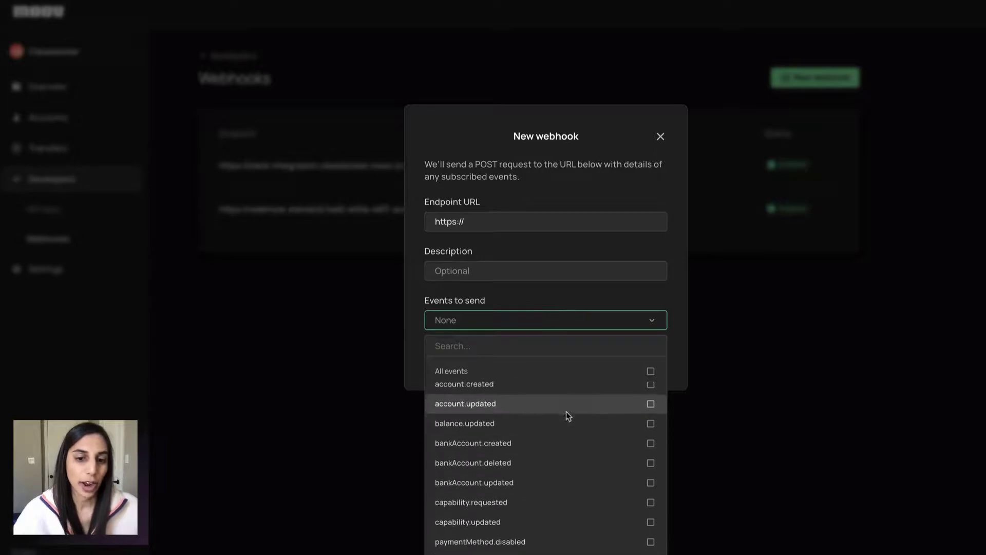
click(651, 372)
Switch to only account.updated, discard the webhook, and open Business details settings.
click(650, 373)
click(651, 411)
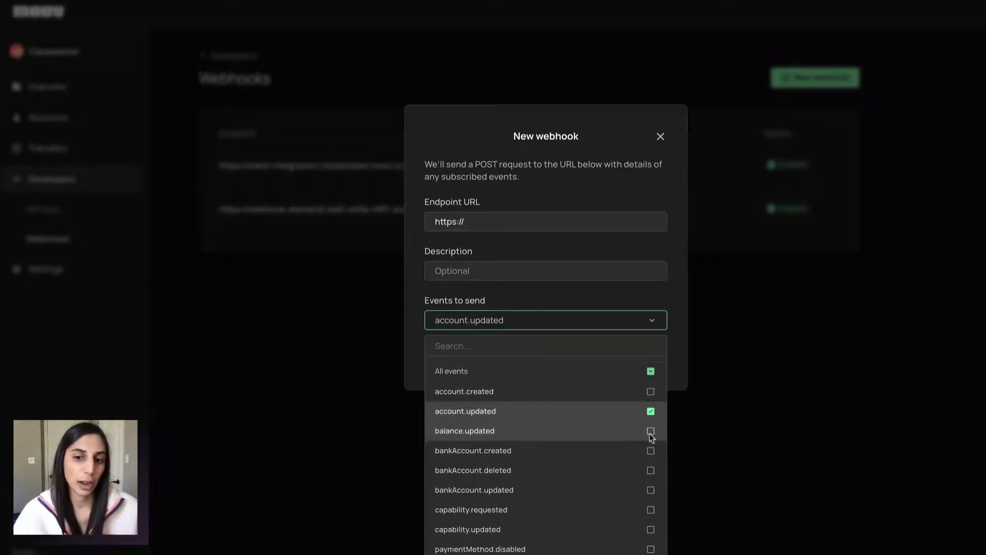
click(538, 305)
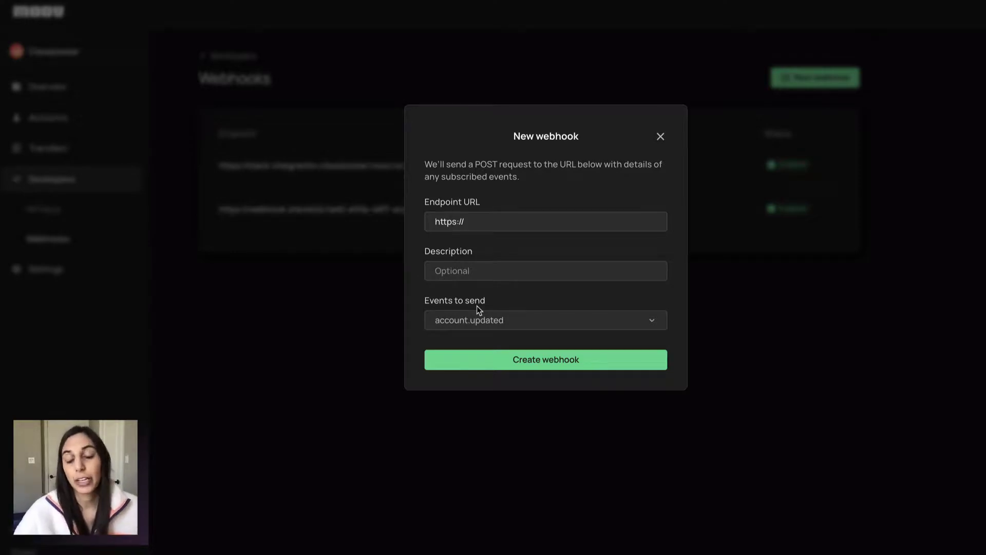
click(663, 137)
click(117, 267)
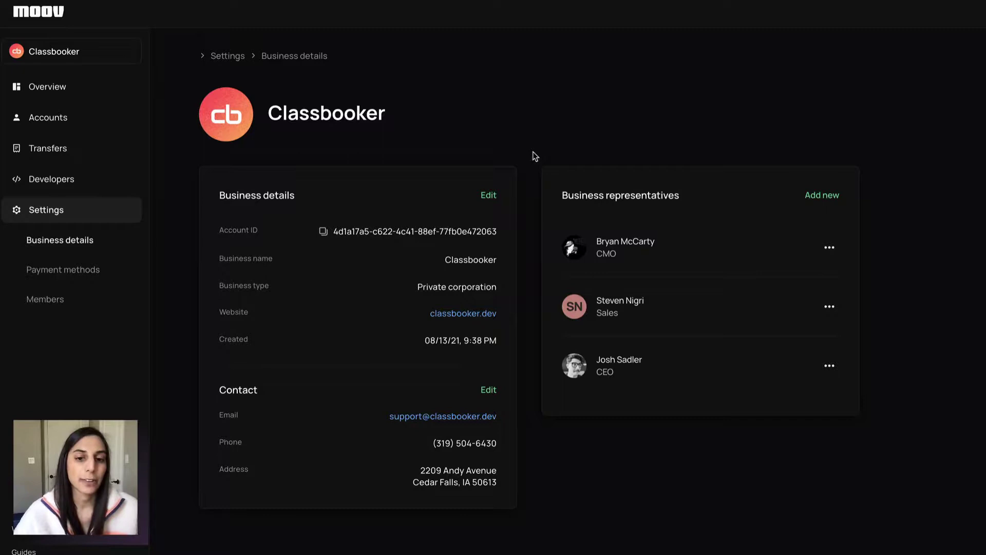
View the wallet's payment methods, then the Members list with Administrator and Developer roles.
click(100, 280)
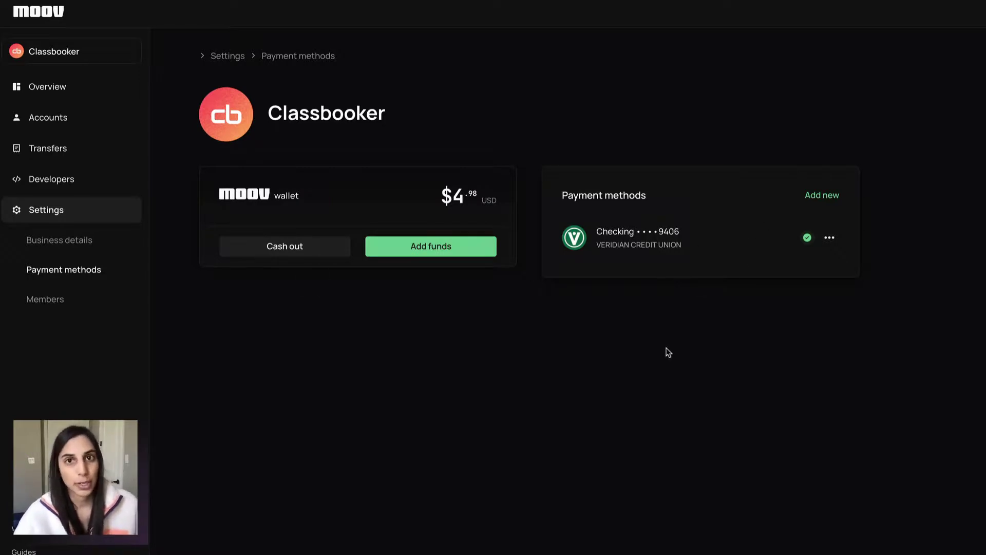
click(106, 287)
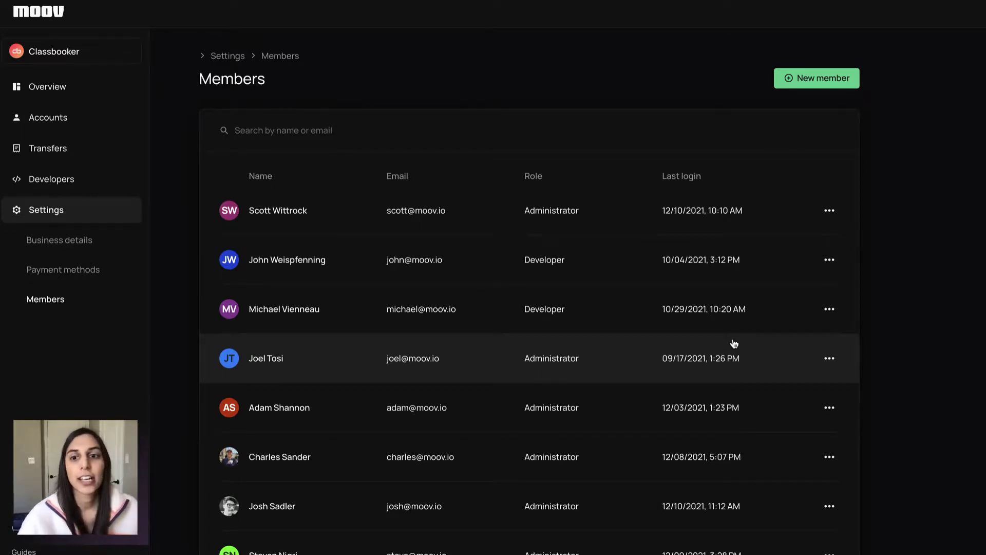
Bring up the Invite team member dialog with New member.
click(793, 77)
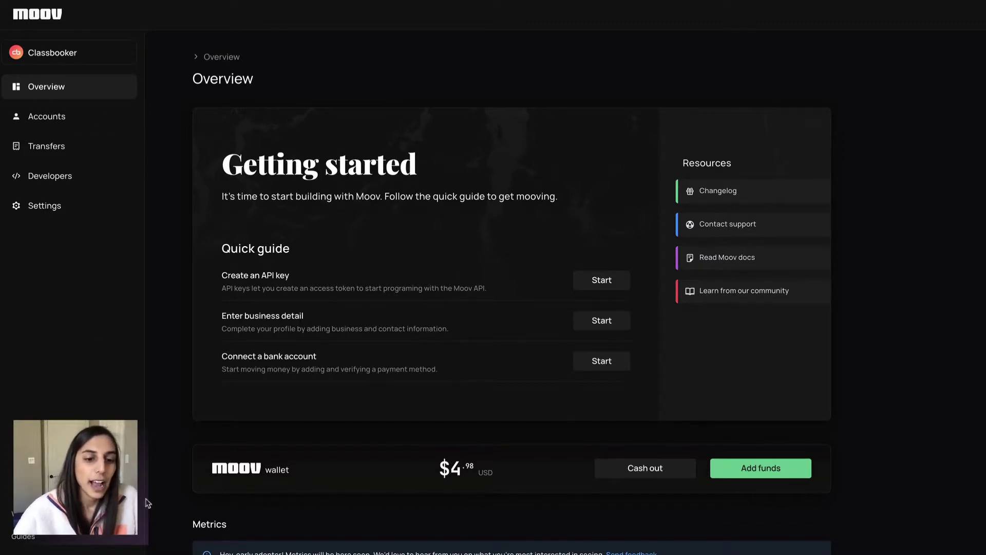
Scroll the Overview down to Metrics showing $0 total transfers and 0 new accounts.
scroll(311, 493, down, 5)
scroll(311, 493, down, 5)
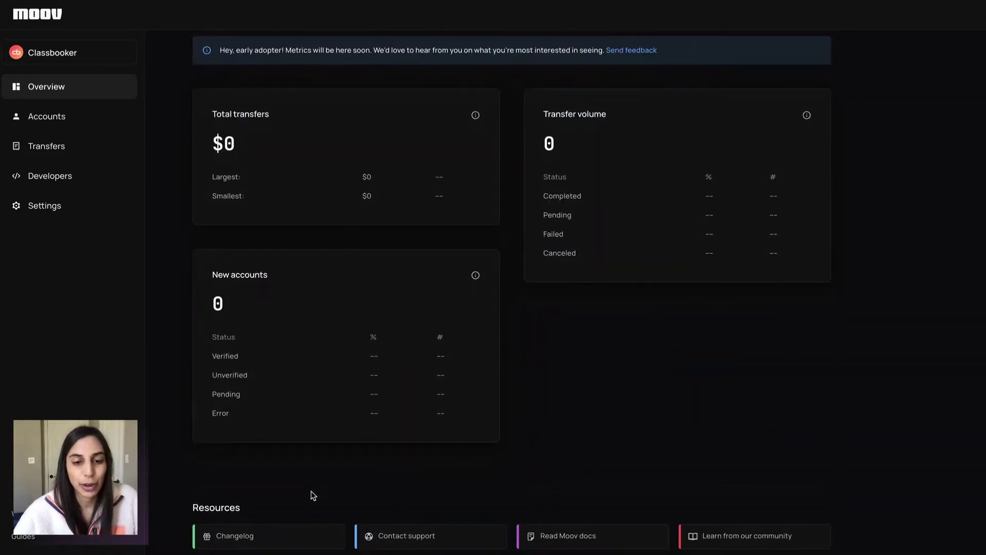